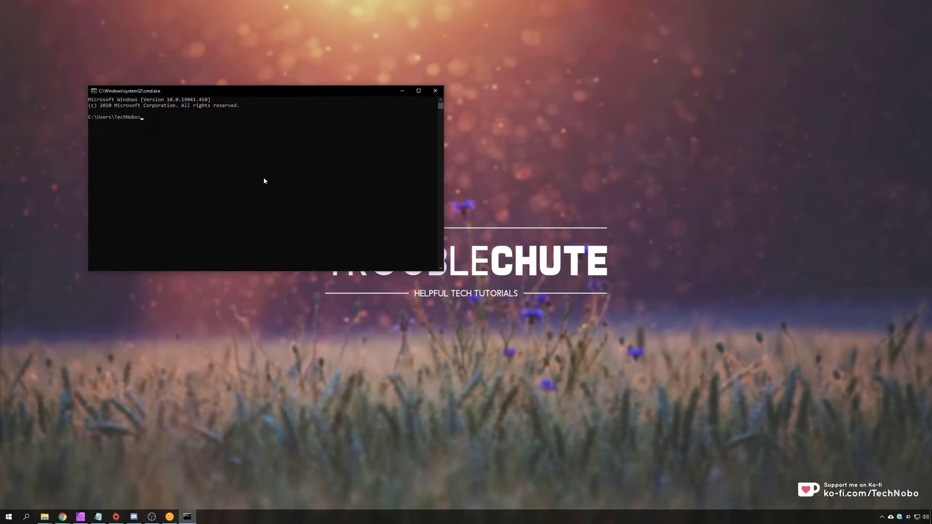
Step: Centre the Command Prompt window and run pip install urllib3
left_click_drag(257, 95, 453, 196)
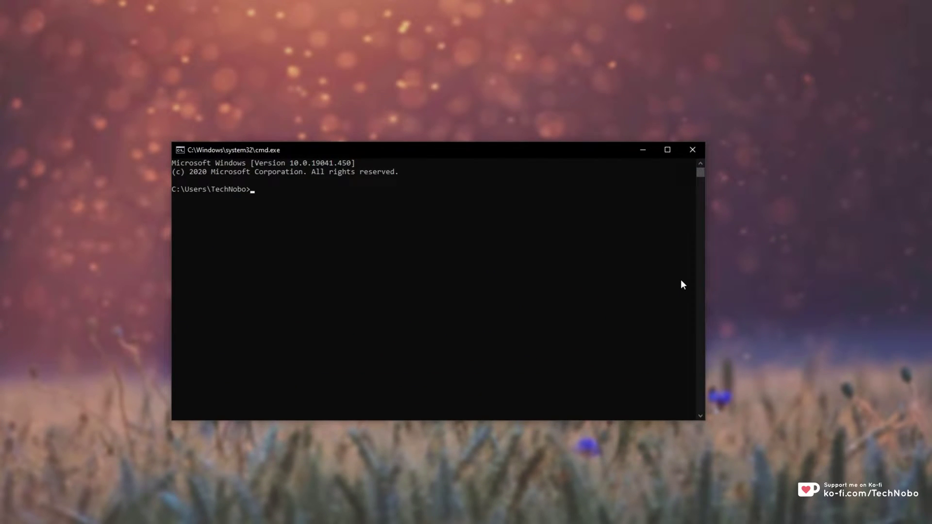
type("pip install urllib3")
key("Return")
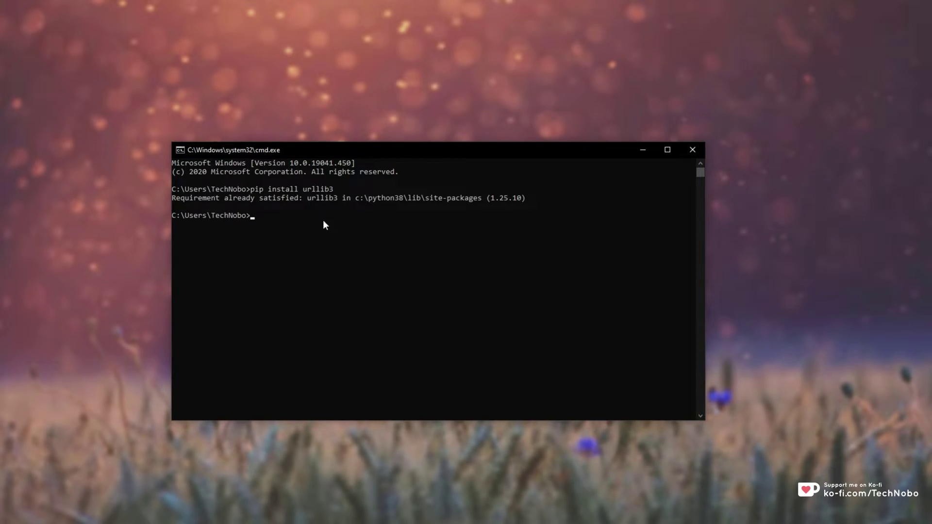
Step: Copy the output line saying urllib3 1.25.10 is already satisfied in c:\python38\lib\site-packages
left_click_drag(172, 197, 528, 198)
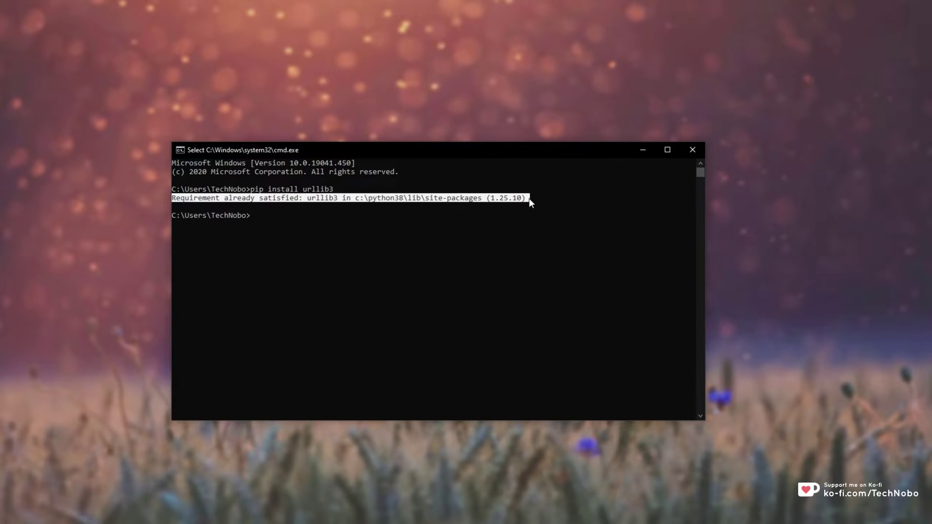
key("ctrl+c")
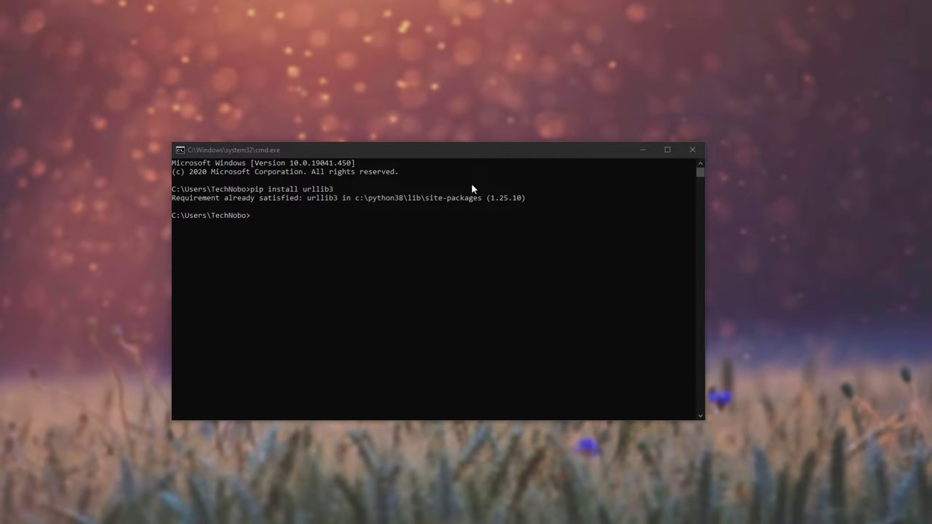
left_click(456, 154)
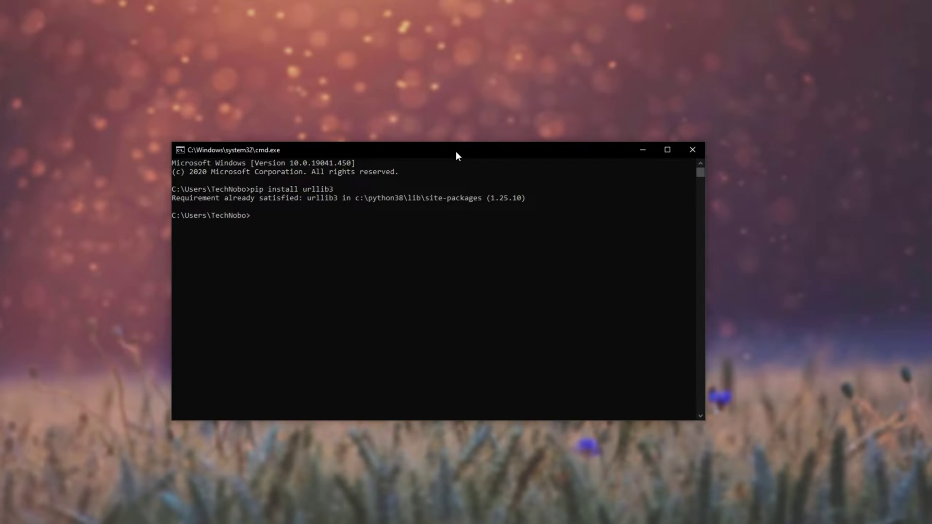
Step: Start and exit Python 3.8.2 with python, then run python3, which opens the Store page
type("python")
key("Return")
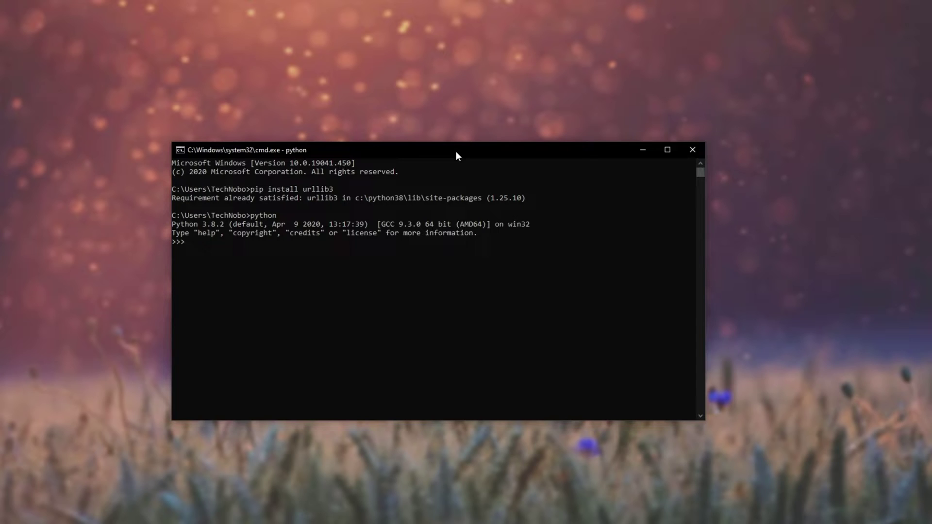
key("ctrl+z")
key("Return")
type("python3")
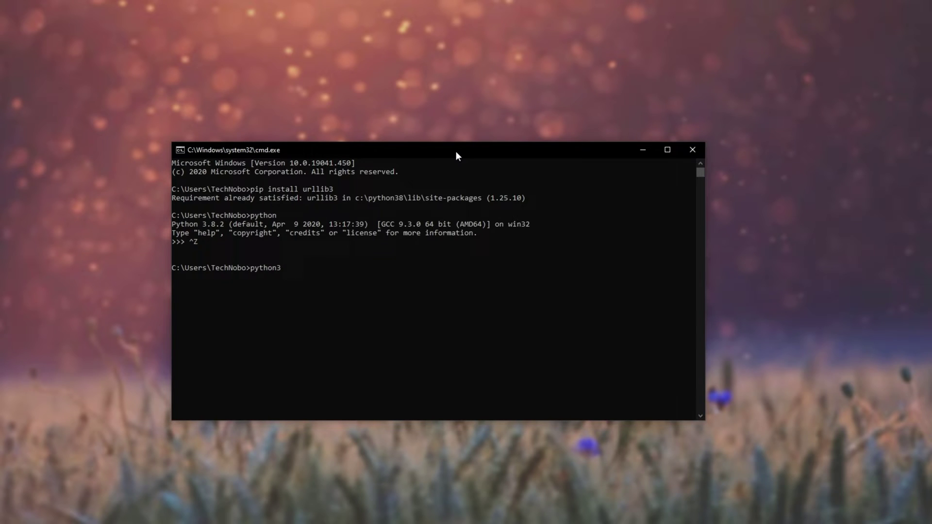
key("Return")
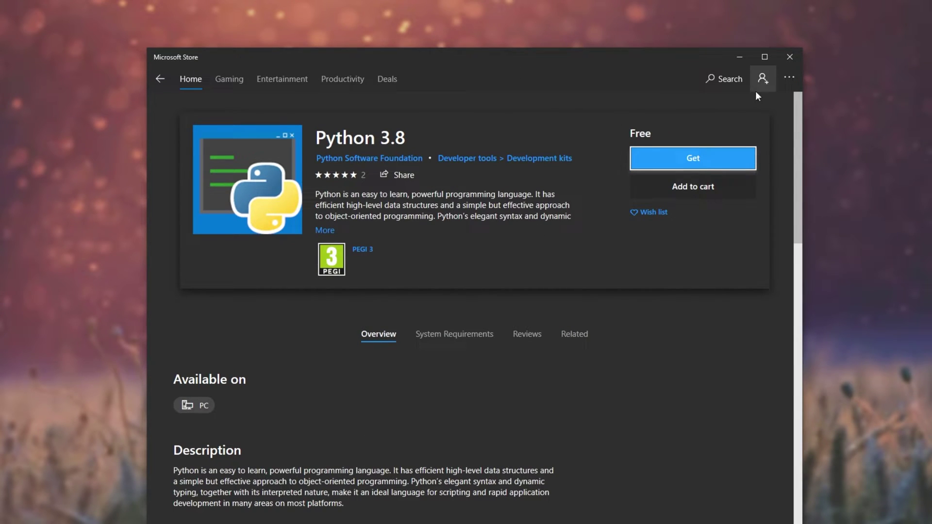
Step: Close the Microsoft Store's Python 3.8 page
left_click(789, 57)
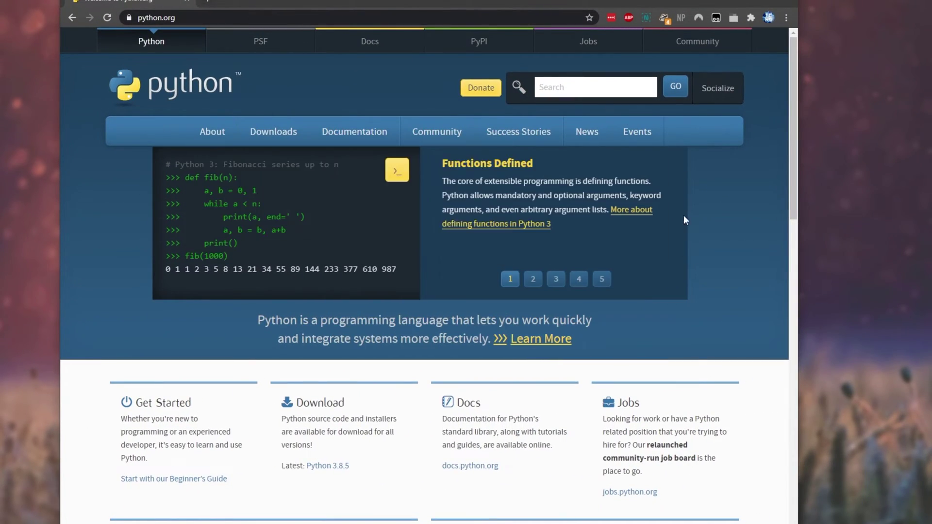
Step: Bring up the python.org Downloads menu and scroll down toward the Windows releases
mouse_move(274, 133)
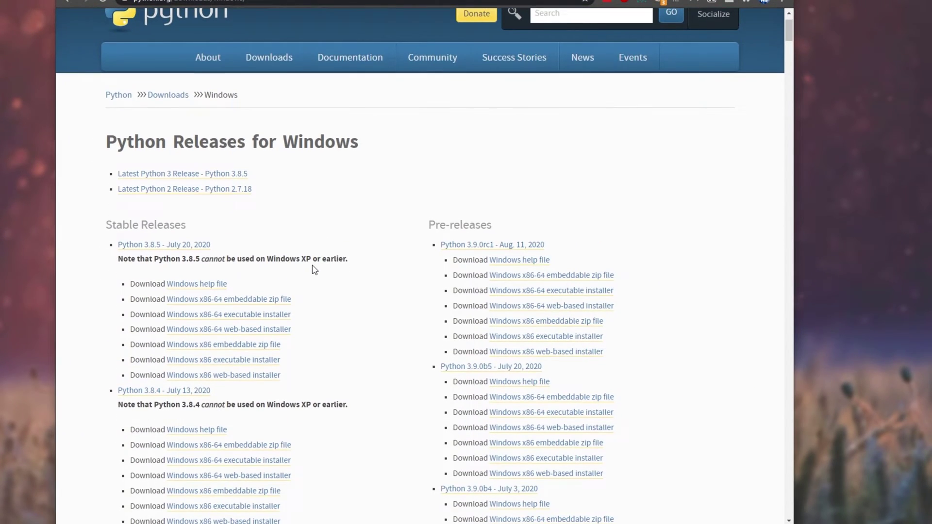
scroll(314, 269, "down", 1)
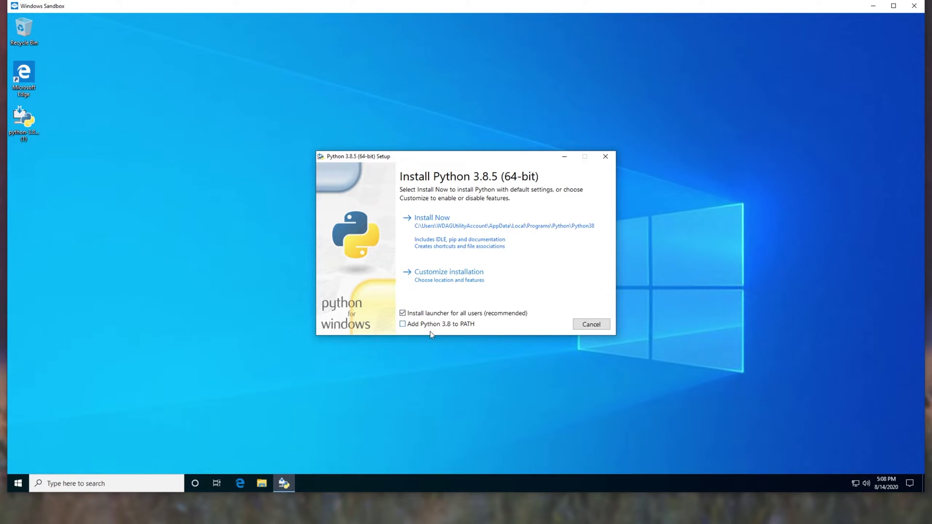
Step: Tick 'Add Python 3.8 to PATH', start Install Now, then cancel the installation
left_click(402, 324)
left_click(496, 216)
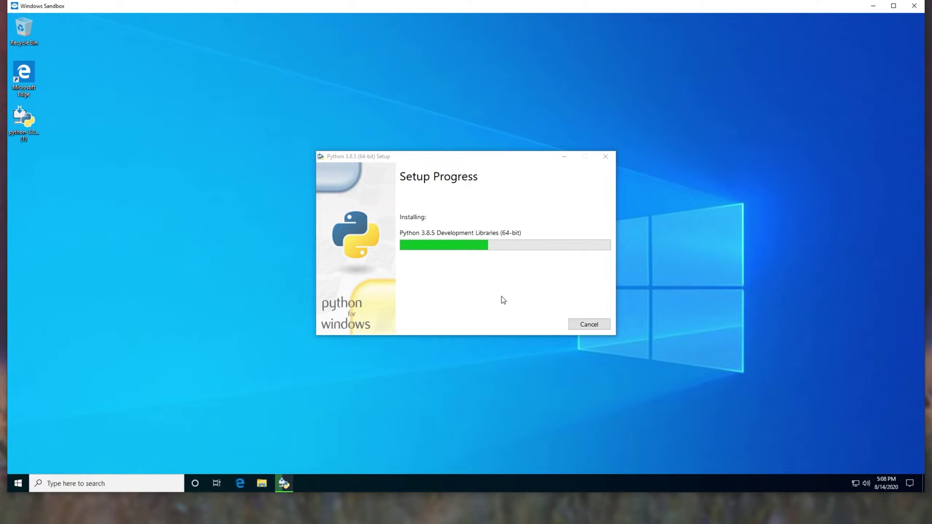
left_click(589, 324)
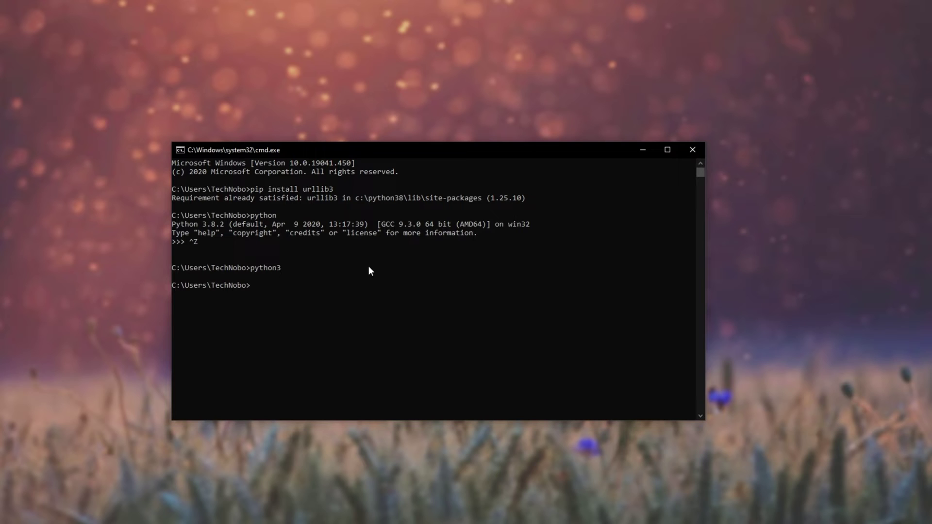
Step: Search the Start menu for python and open the Python 3.8 (64-bit) file location
left_click_drag(233, 234, 159, 214)
left_click(231, 245)
key("super")
type("python")
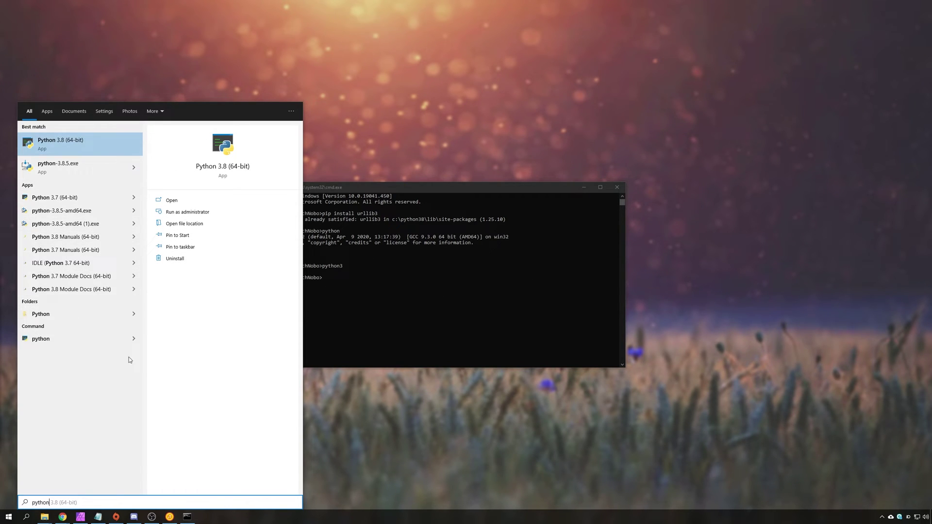
left_click(55, 144)
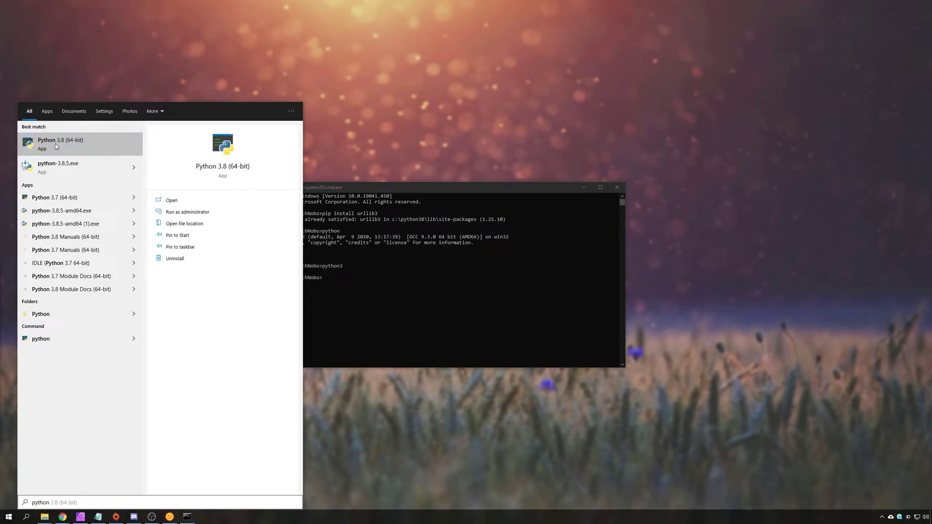
right_click(54, 144)
left_click(92, 164)
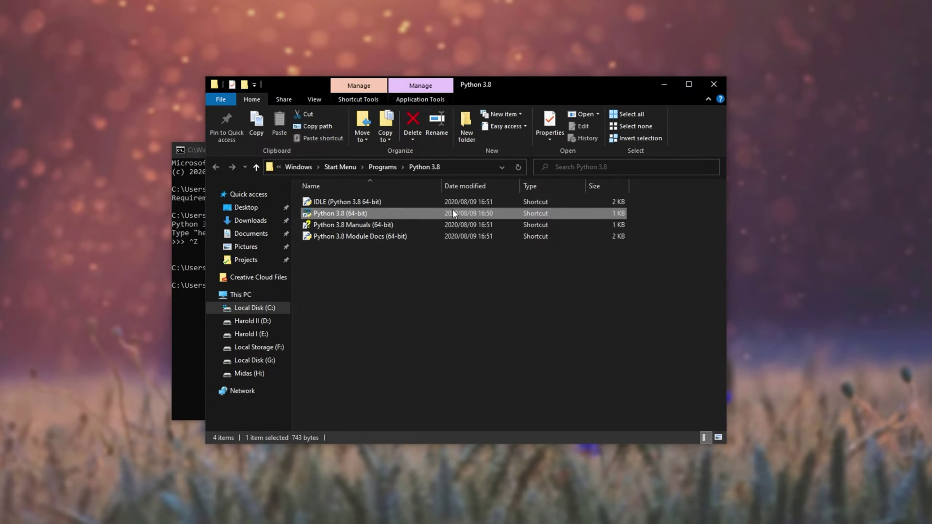
Step: Open the Python 3.8 (64-bit) shortcut's target folder, C:\Python38
right_click(413, 213)
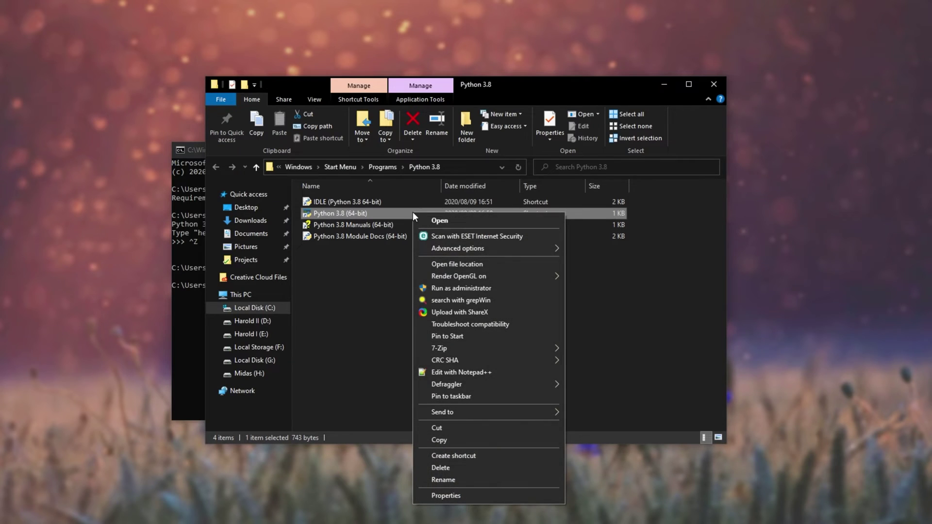
left_click(460, 266)
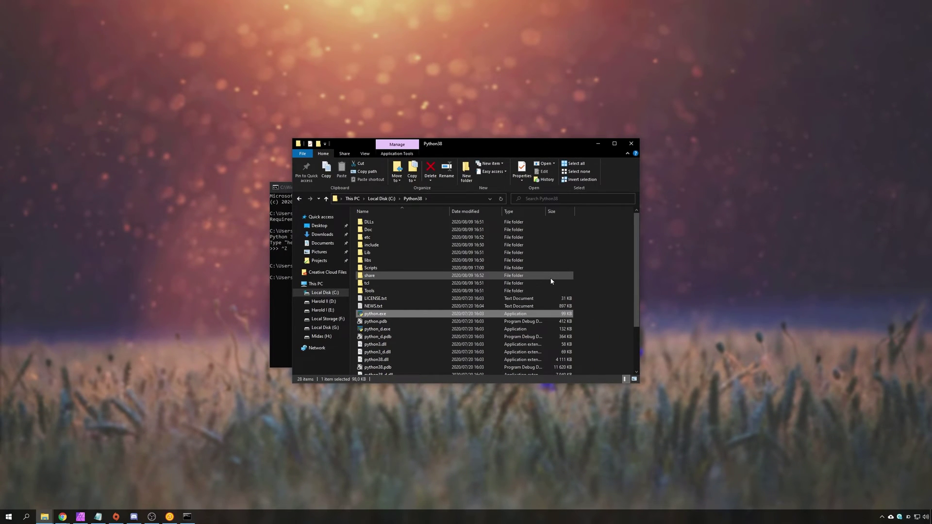
Step: Open the system environment variables settings from a 'path' search and centre System Properties
key("super")
type("path")
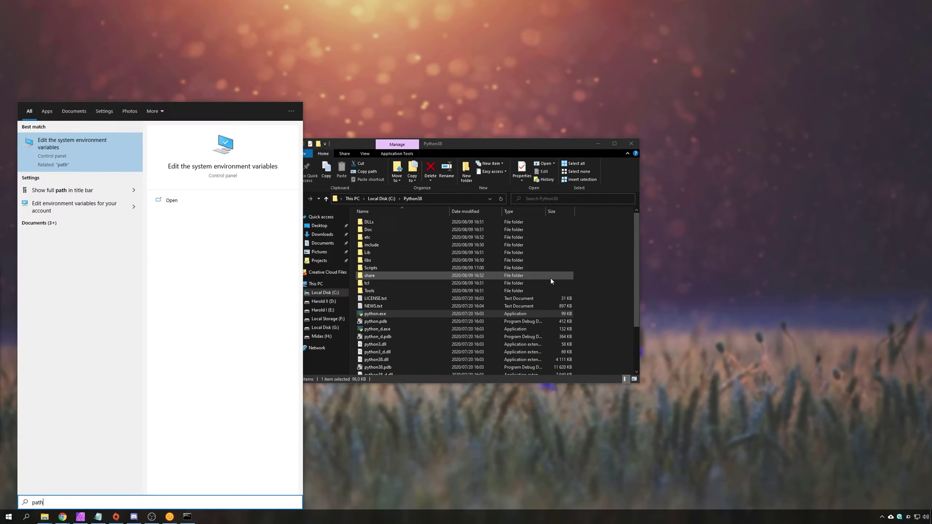
left_click(103, 157)
left_click_drag(202, 112, 488, 180)
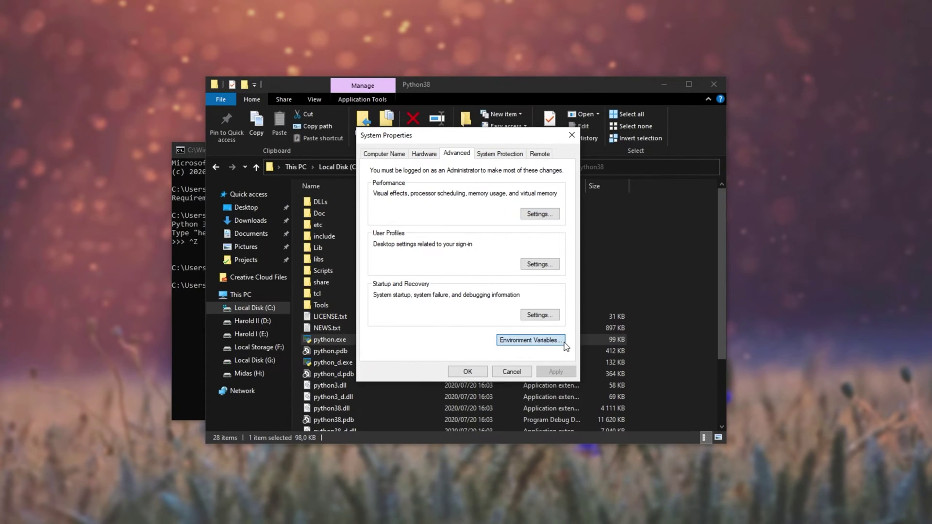
Step: In Environment Variables, select the user Path variable and open it for editing
left_click(530, 340)
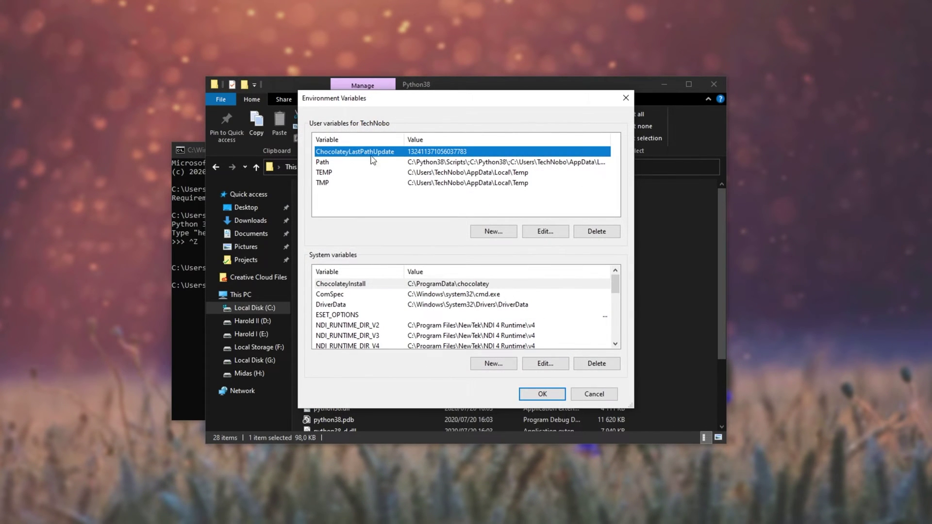
left_click(464, 164)
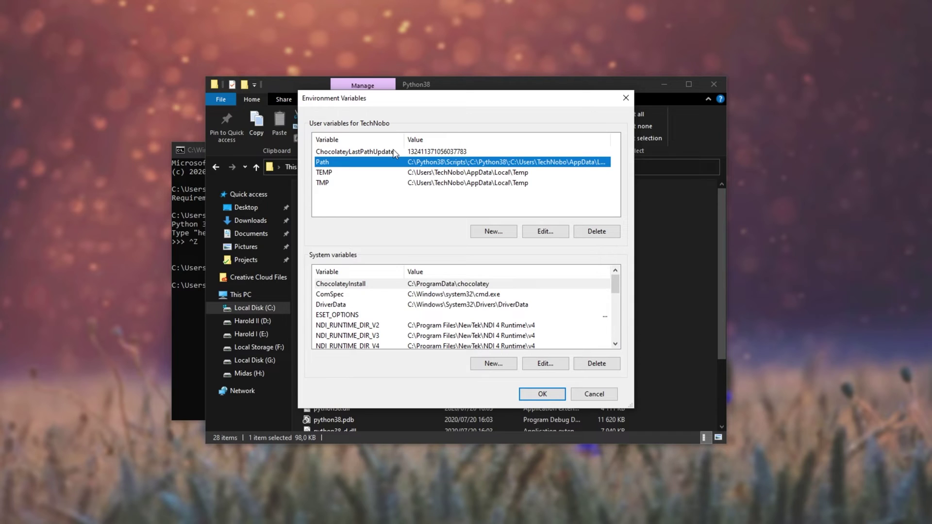
left_click_drag(618, 286, 619, 309)
left_click(461, 308)
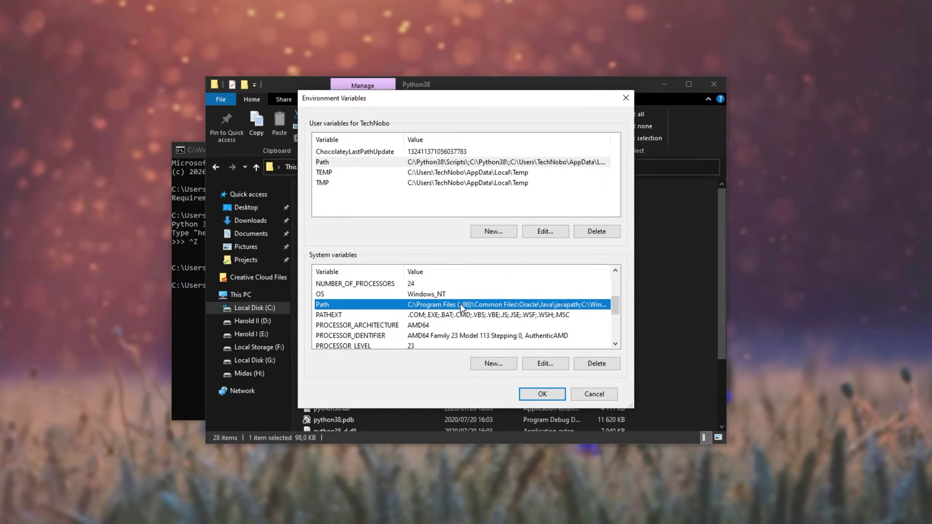
left_click(402, 167)
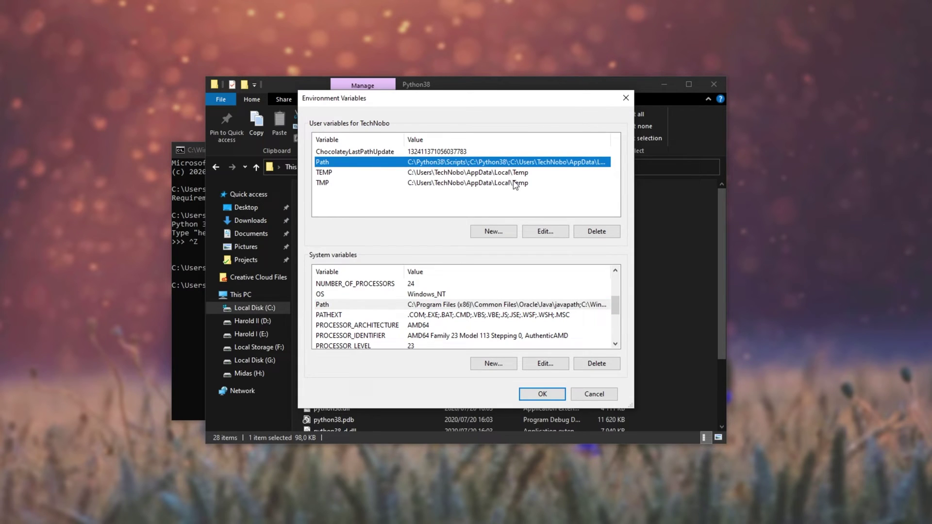
left_click(544, 232)
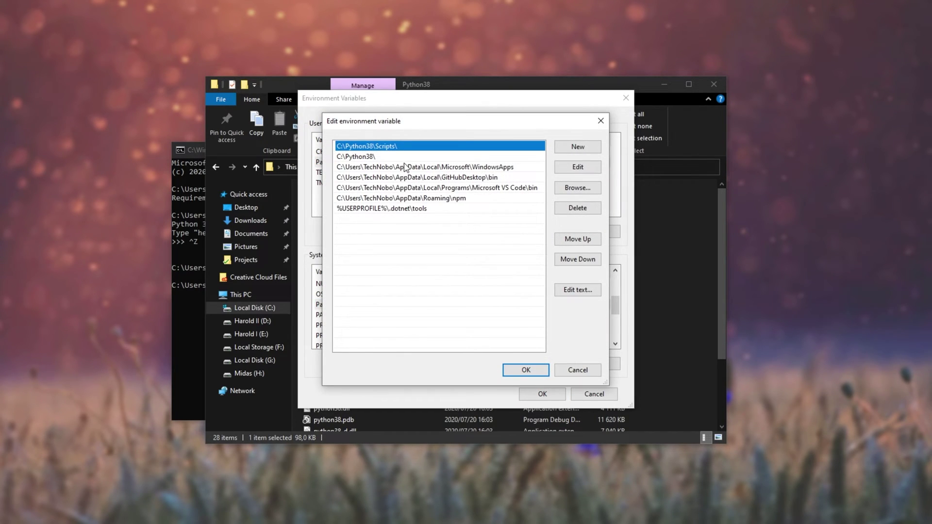
left_click(677, 238)
double_click(361, 269)
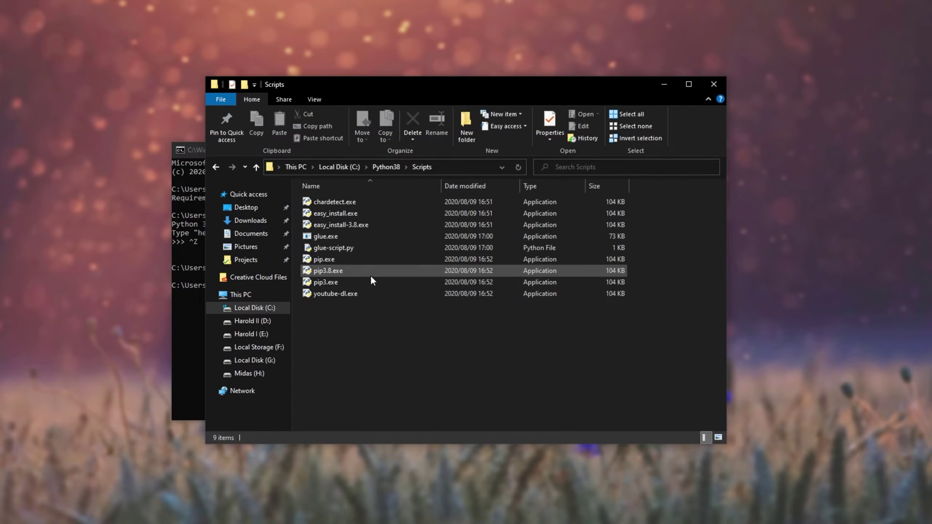
left_click(341, 257)
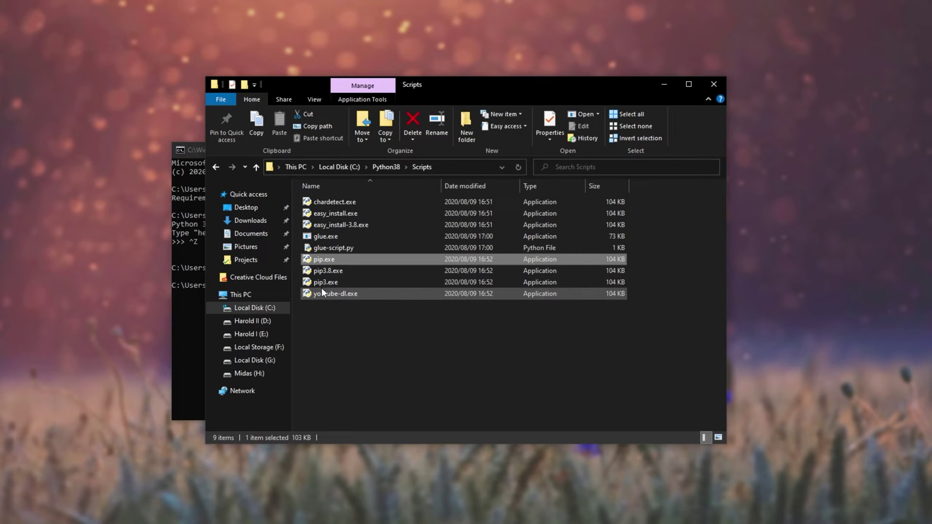
left_click(650, 291)
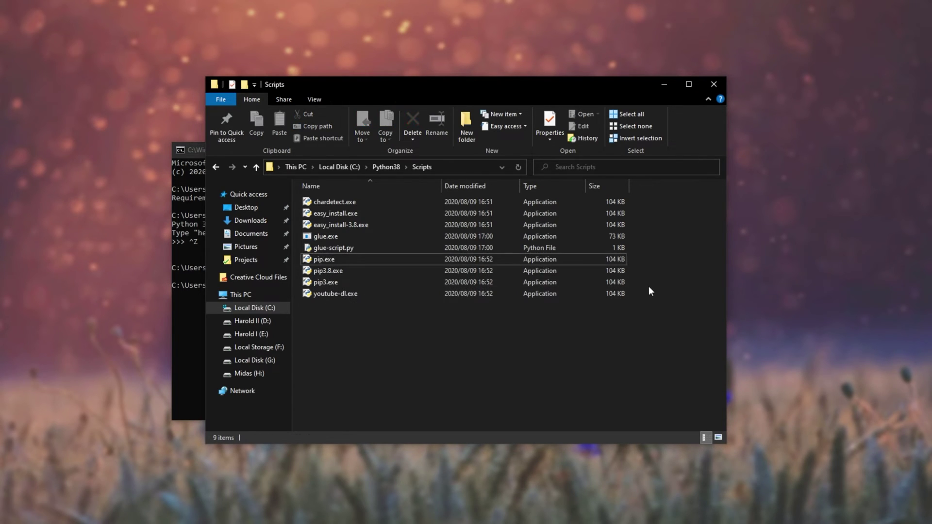
left_click_drag(649, 287, 583, 263)
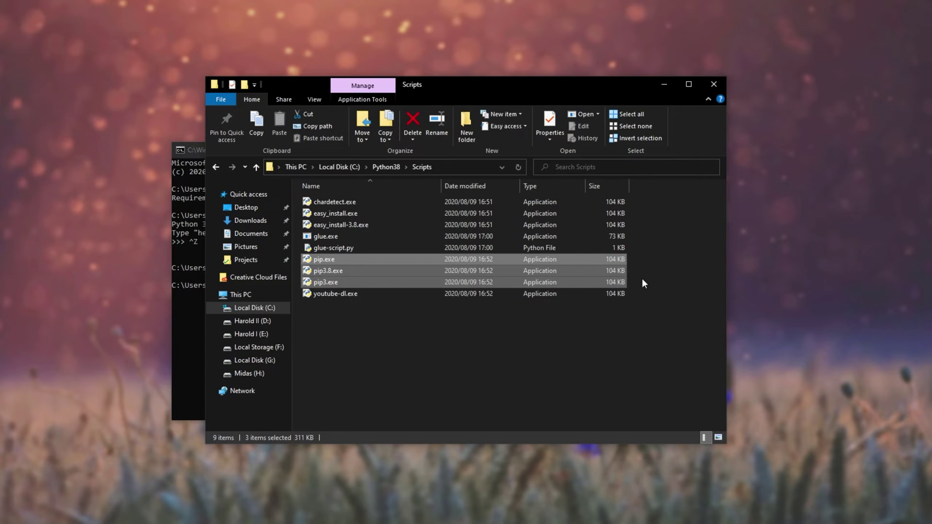
left_click_drag(642, 279, 430, 271)
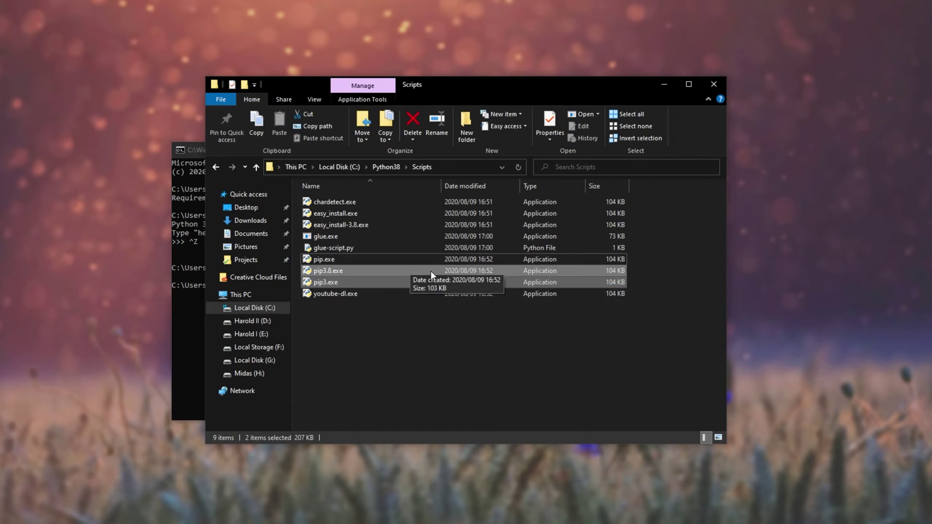
left_click(444, 346)
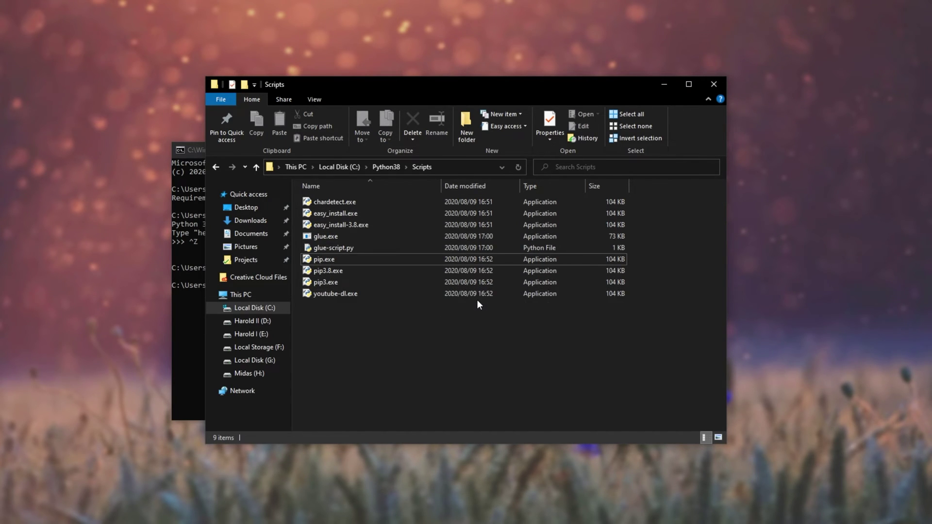
left_click(387, 167)
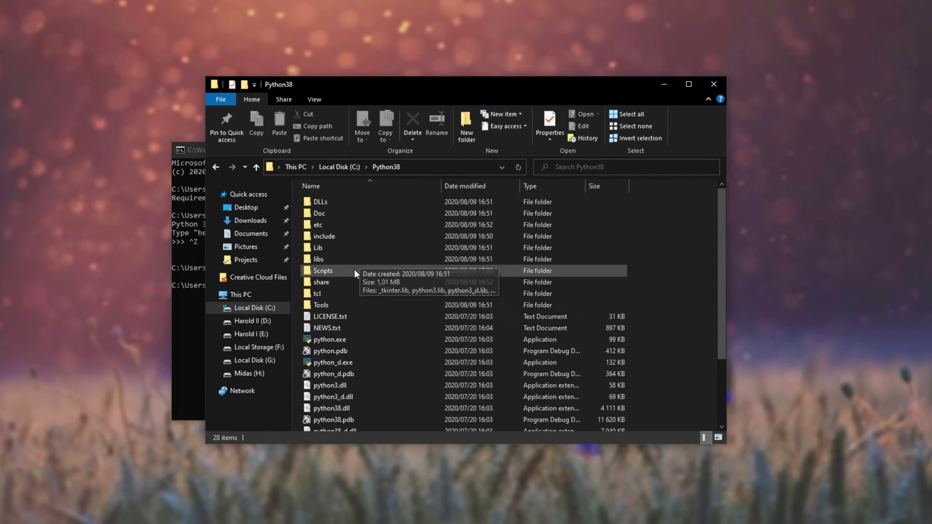
Step: Remove C:\Python38\Scripts\ and re-add C:\Python38\Scripts as a new entry at the end
double_click(354, 271)
left_click(465, 166)
key("ctrl+c")
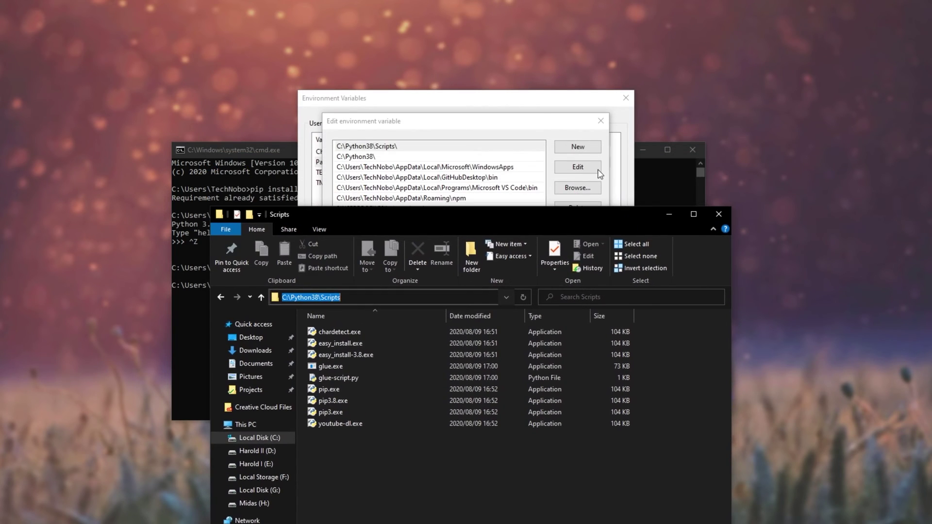
left_click(591, 204)
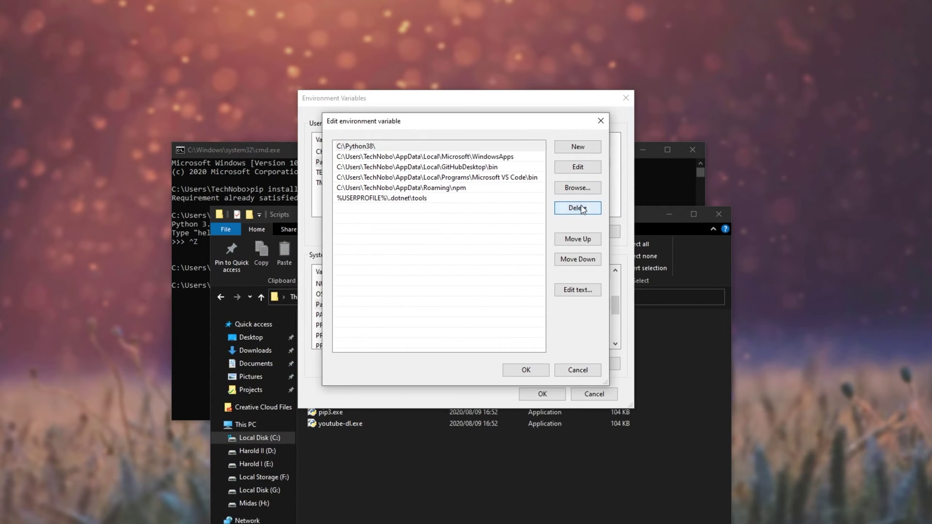
left_click(587, 149)
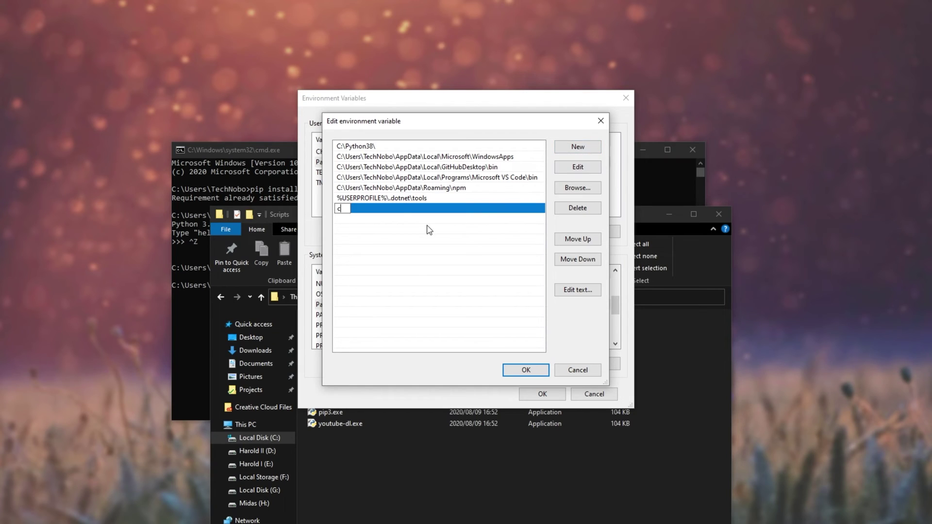
key("ctrl+v")
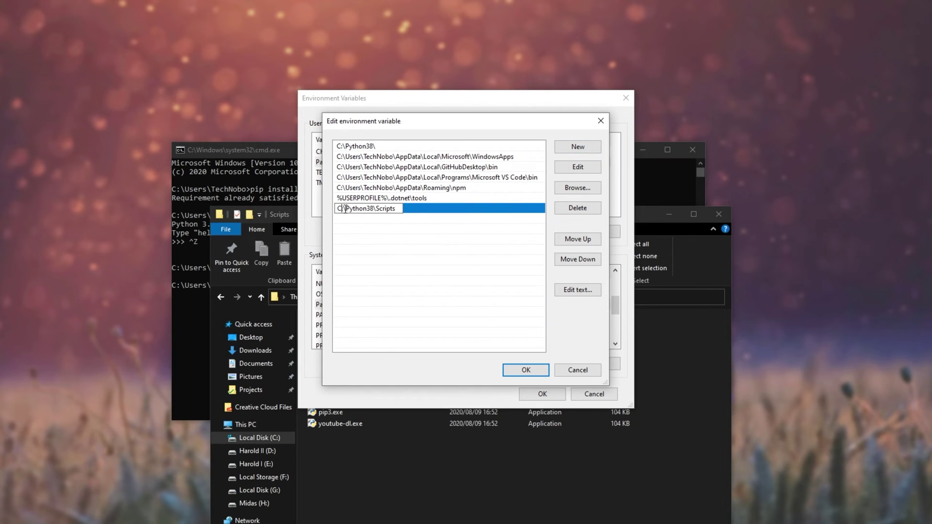
left_click_drag(345, 209, 376, 209)
left_click(413, 211)
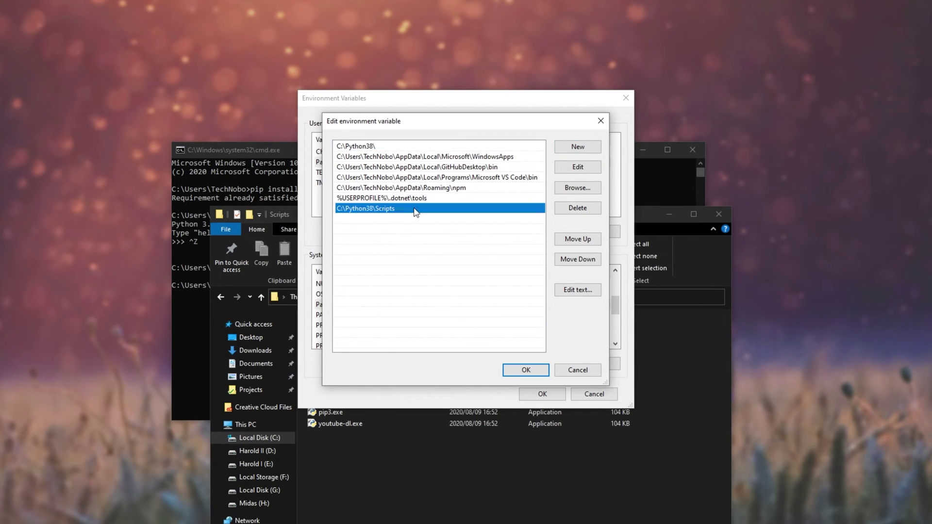
left_click(526, 239)
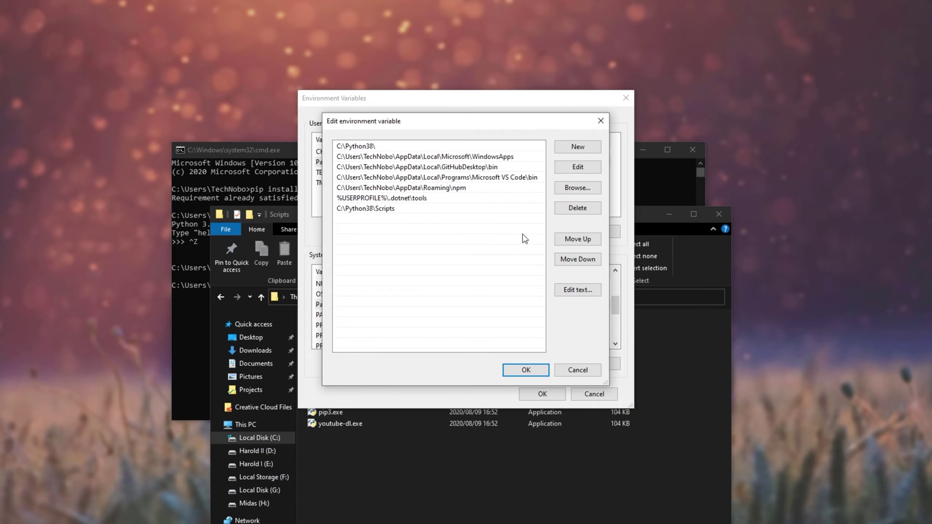
Step: Move the C:\Python38\ entry to the end of the user Path
left_click(372, 146)
left_click(372, 146)
key("BackSpace")
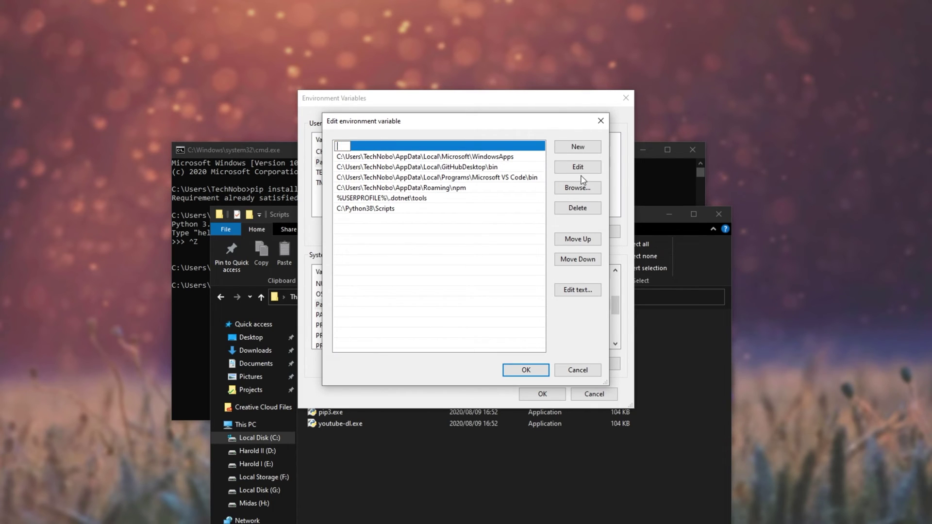
left_click(574, 170)
left_click(577, 147)
type("C:\\Python38\\")
left_click(497, 255)
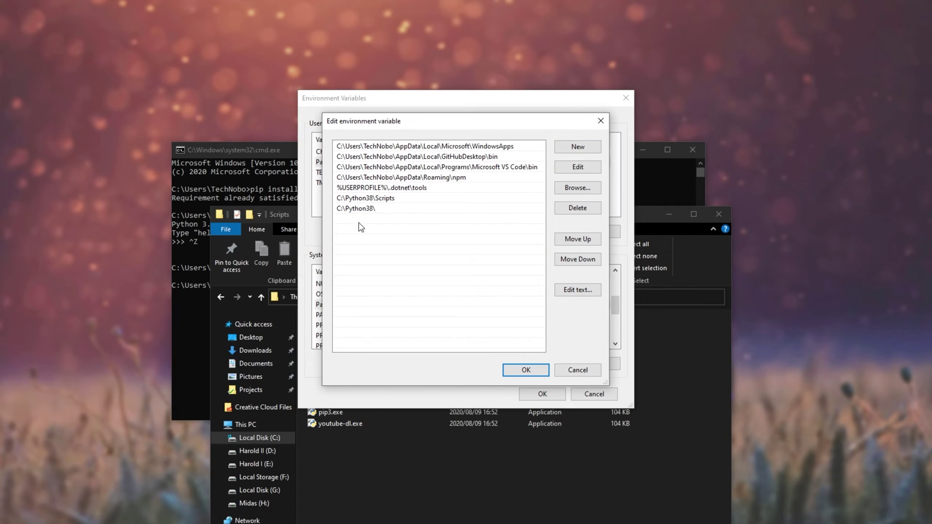
Step: Save the edited Path and confirm the Environment Variables dialog
left_click(396, 209)
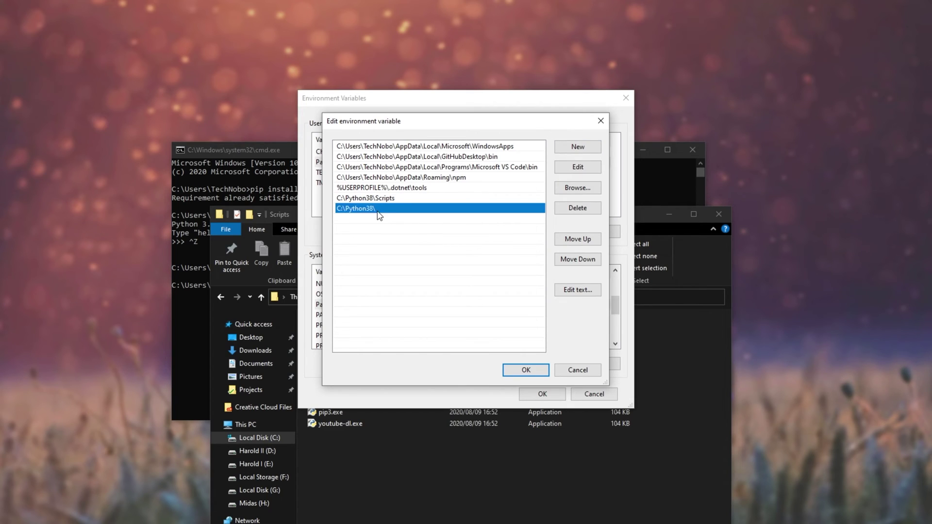
left_click(408, 198)
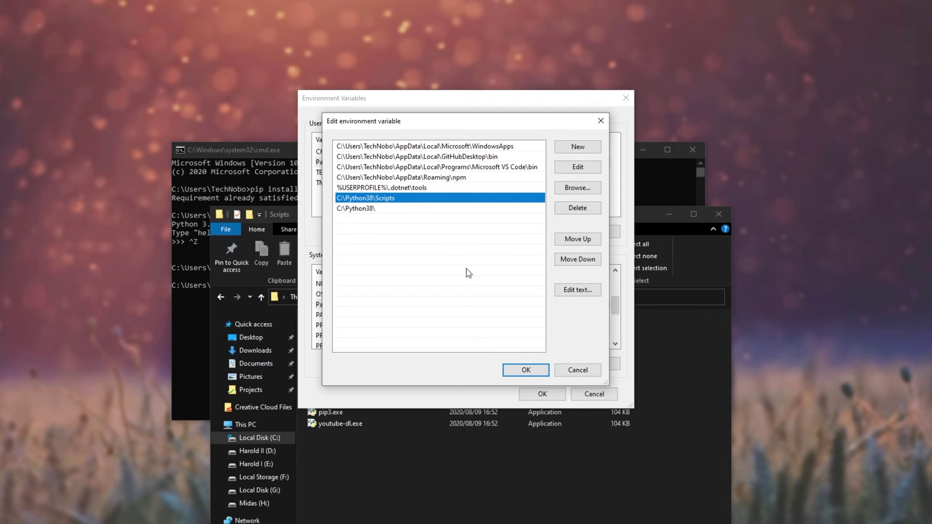
left_click(526, 372)
left_click(537, 391)
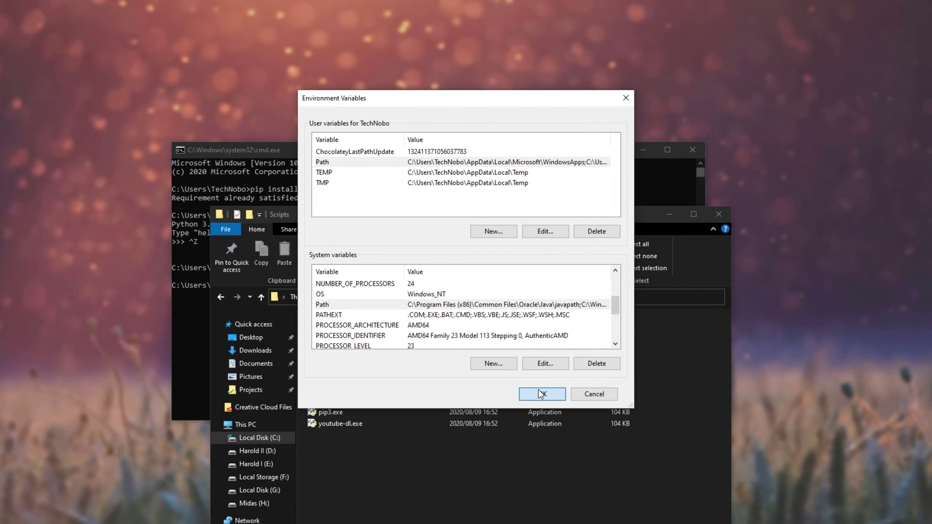
Step: Confirm System Properties with OK and close the Command Prompt window
left_click(467, 372)
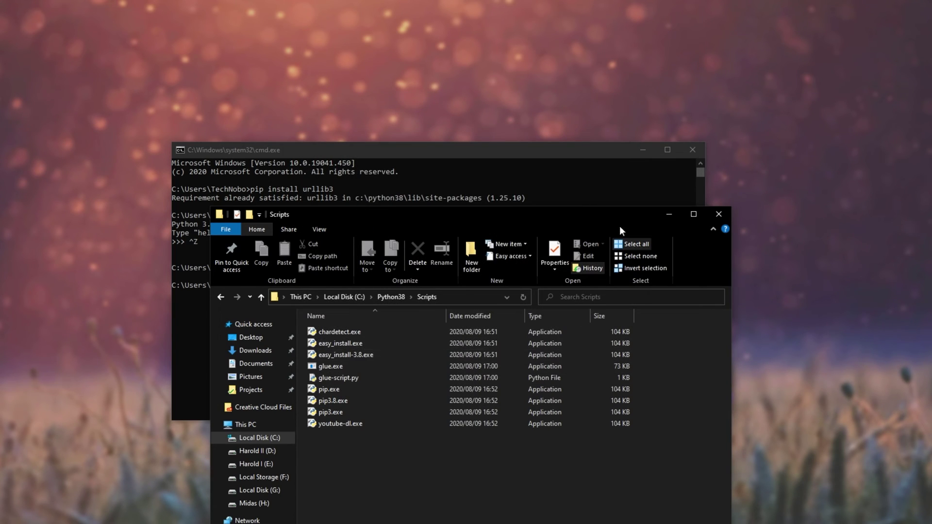
left_click(584, 165)
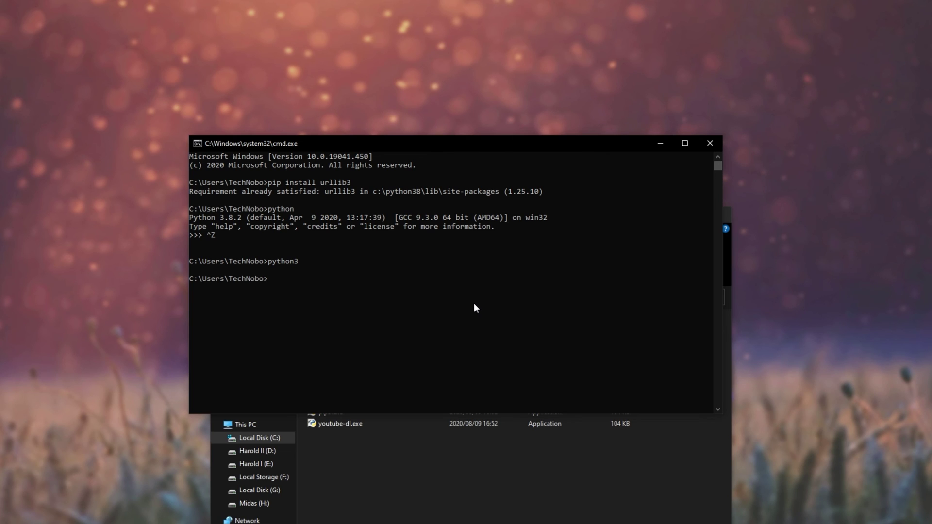
left_click(709, 143)
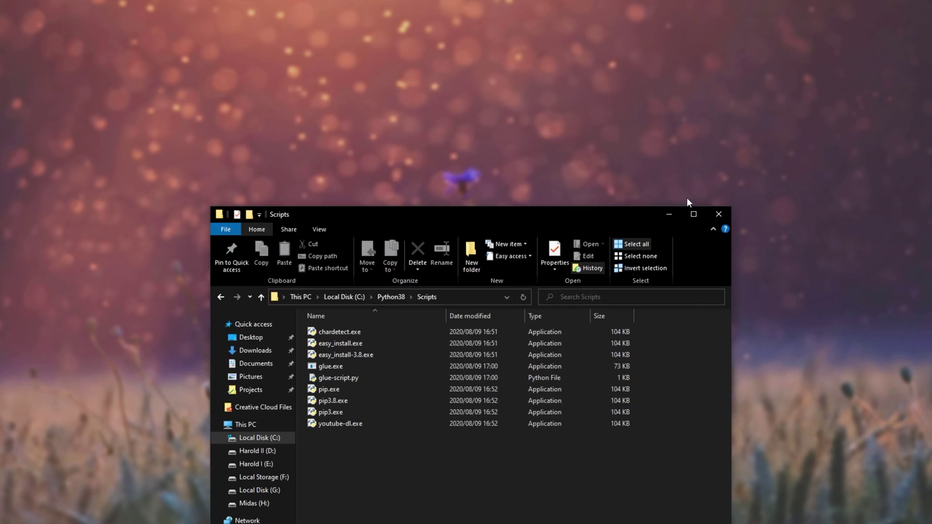